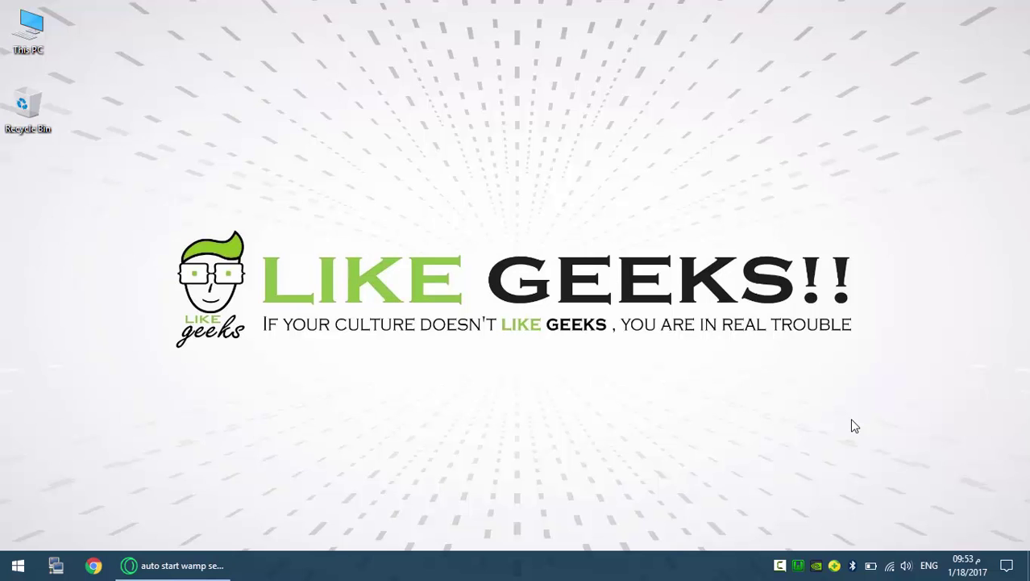
- Open and read the Stack Overflow answer on auto-starting WAMP from Google, then minimize Opera
left_click(187, 568)
left_click(980, 65)
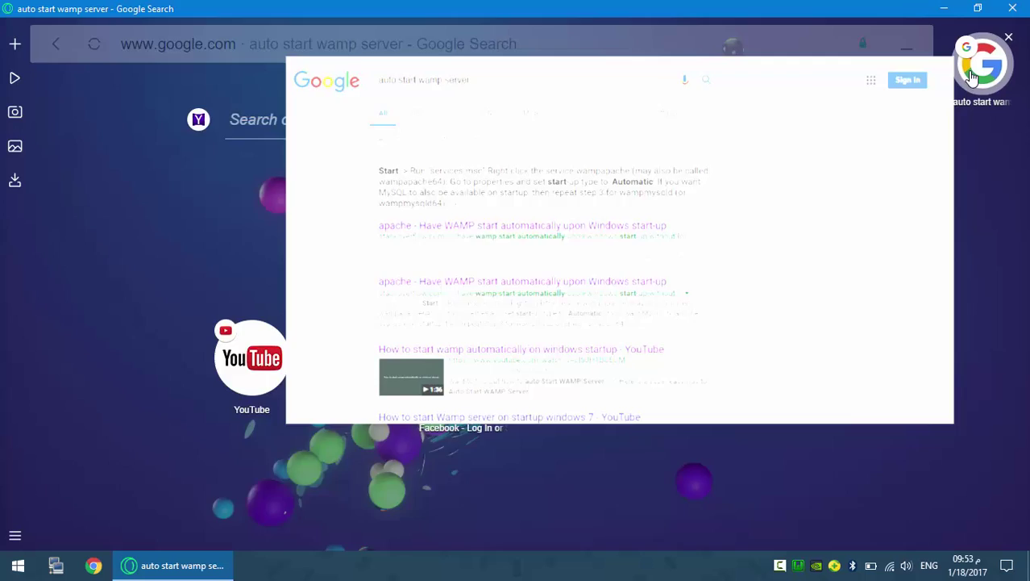
left_click(347, 360)
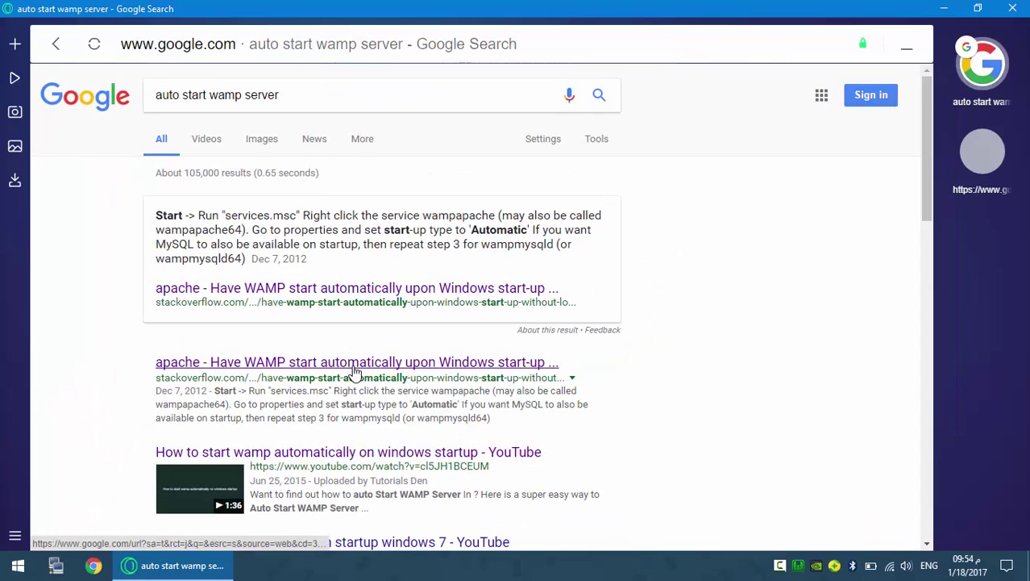
left_click(983, 149)
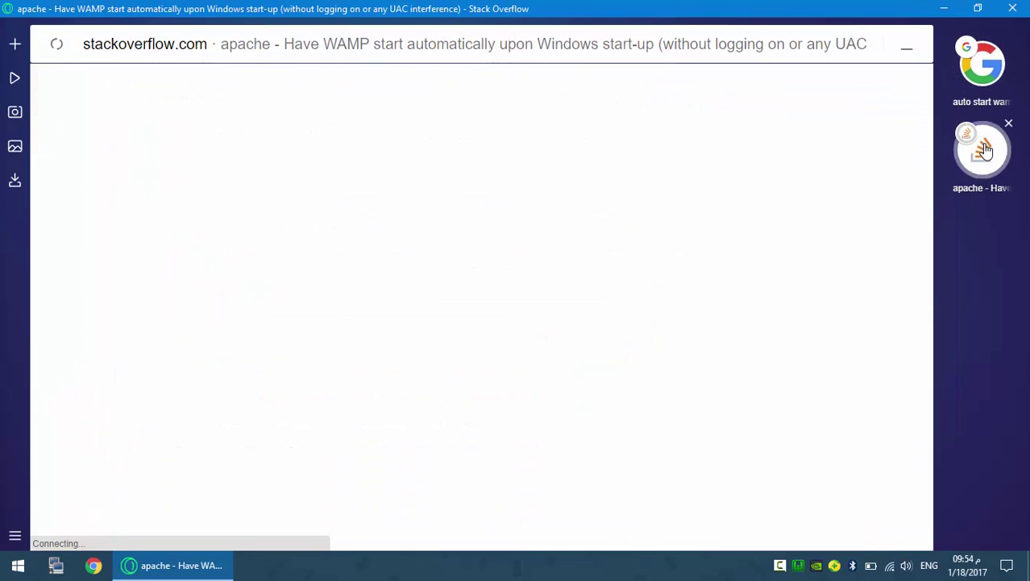
scroll(516, 250, "down", 9)
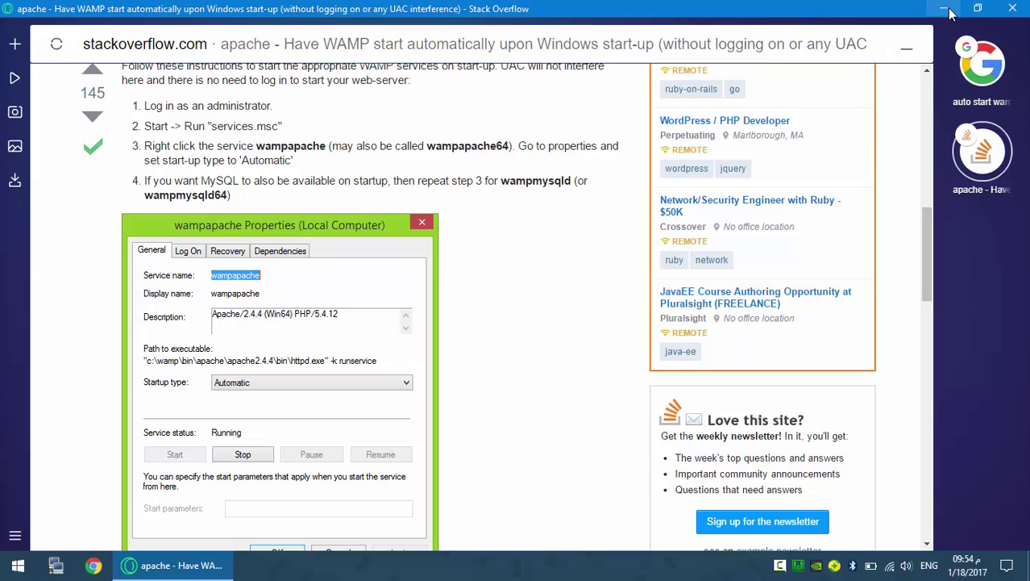
left_click(982, 152)
- Show the WampServer tray menu and look through its Apache, PHP and MySQL submenus
left_click(942, 9)
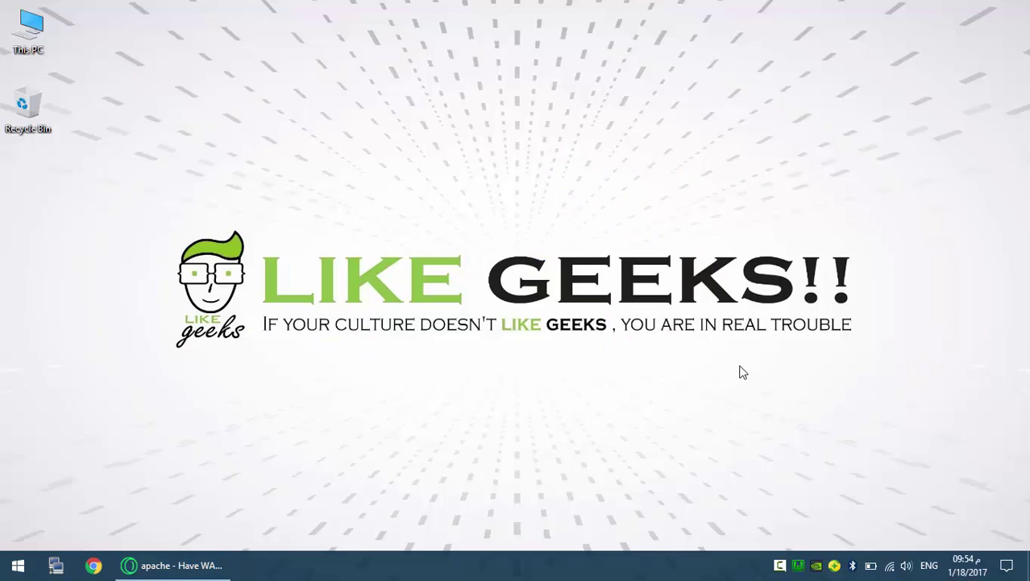
left_click(801, 566)
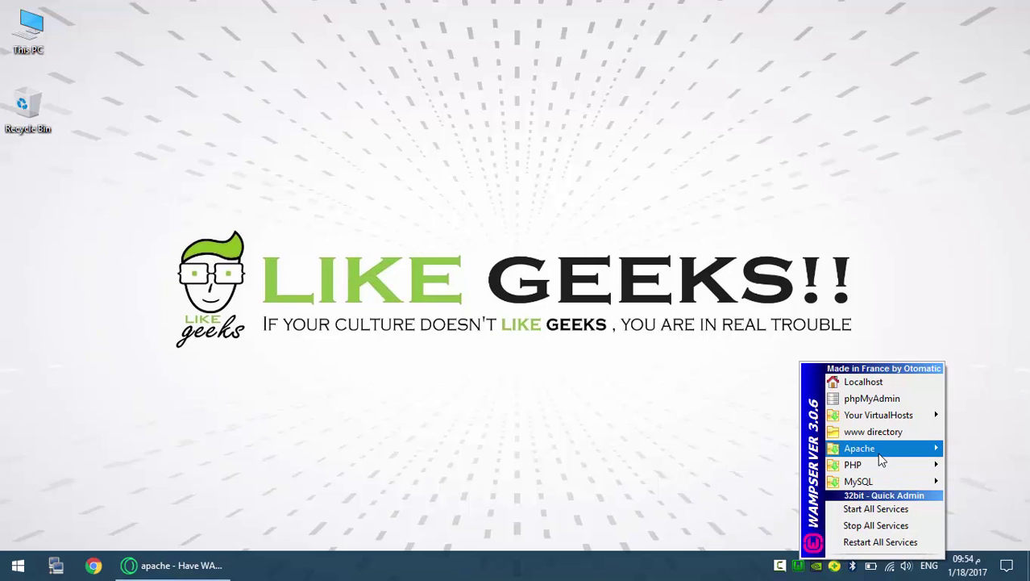
mouse_move(878, 453)
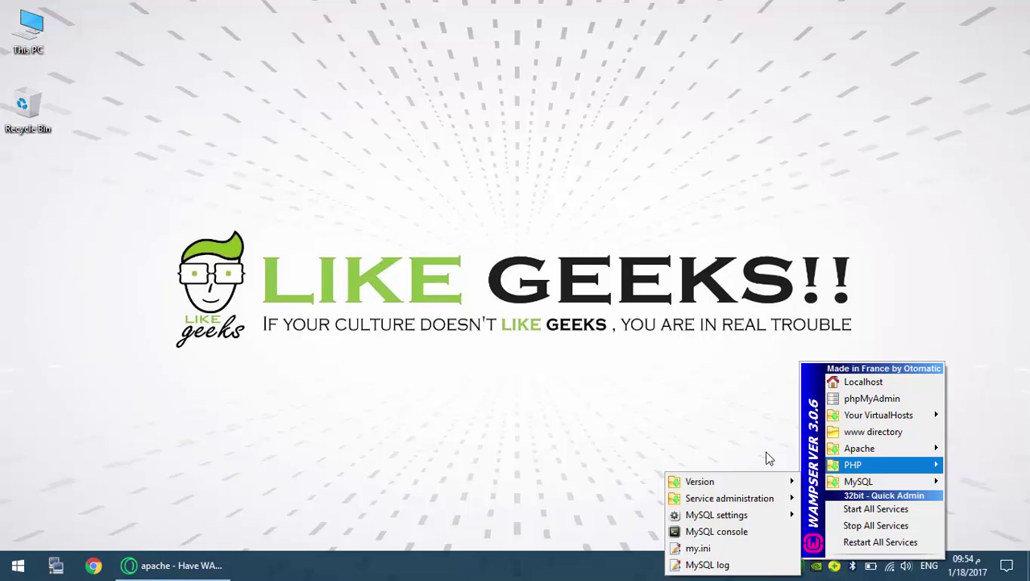
mouse_move(853, 464)
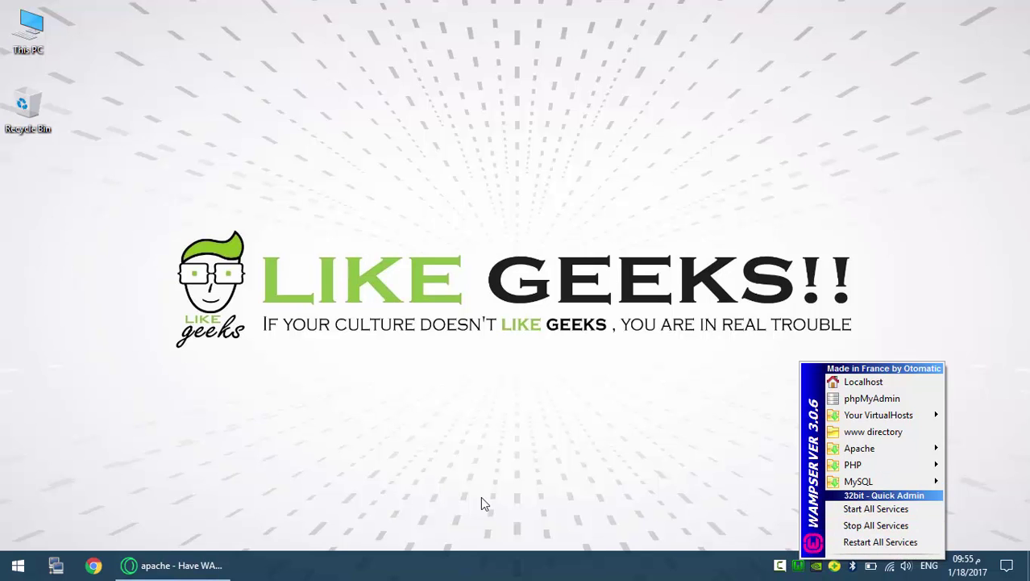
- Return to Opera's Stack Overflow answer showing wampapache's Startup type set to Automatic
left_click(173, 564)
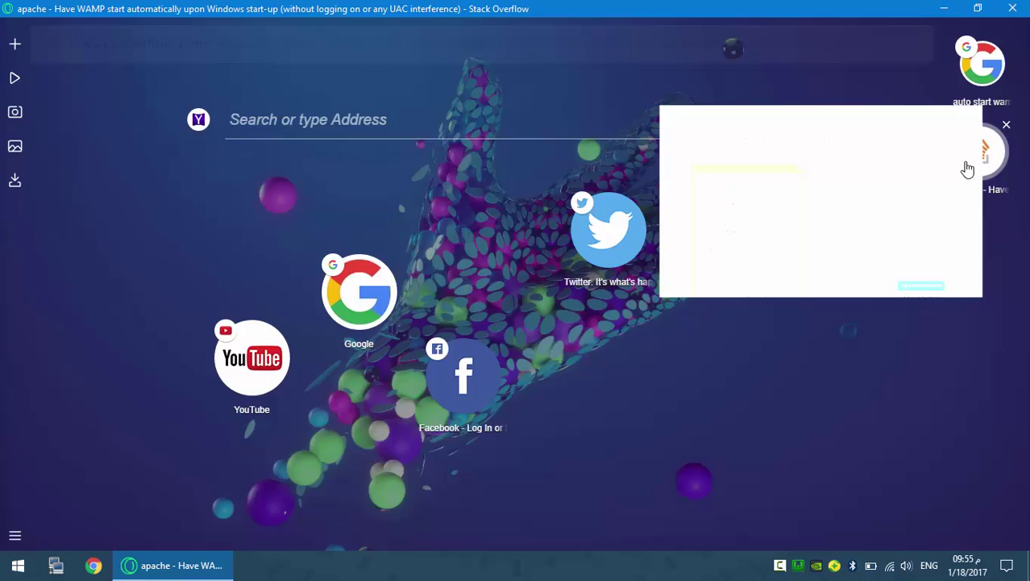
left_click(967, 170)
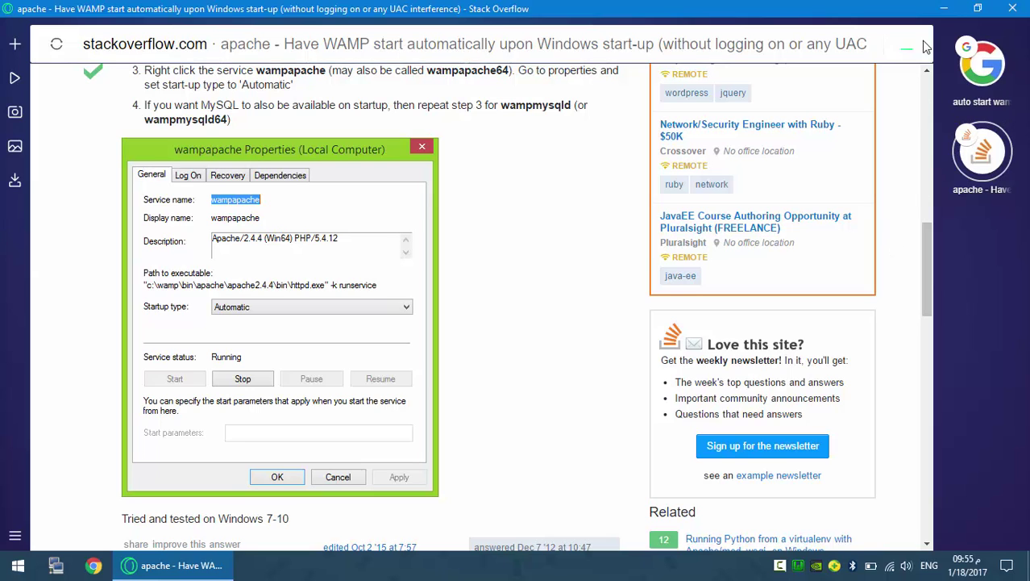
double_click(395, 243)
left_click(448, 229)
- Review WampServer's left-click and right-click tray menus without changing anything
left_click(799, 565)
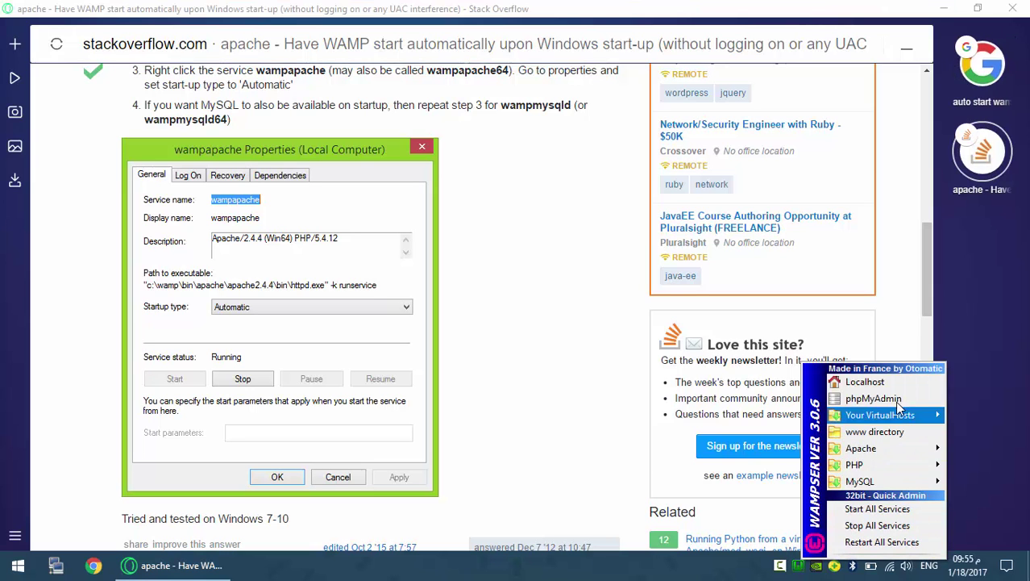
left_click(971, 330)
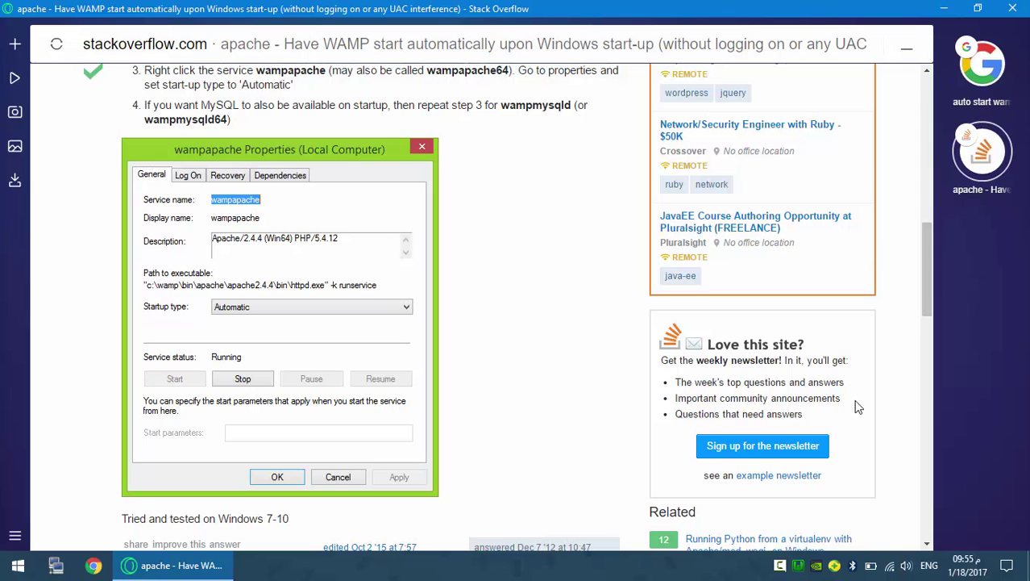
right_click(798, 565)
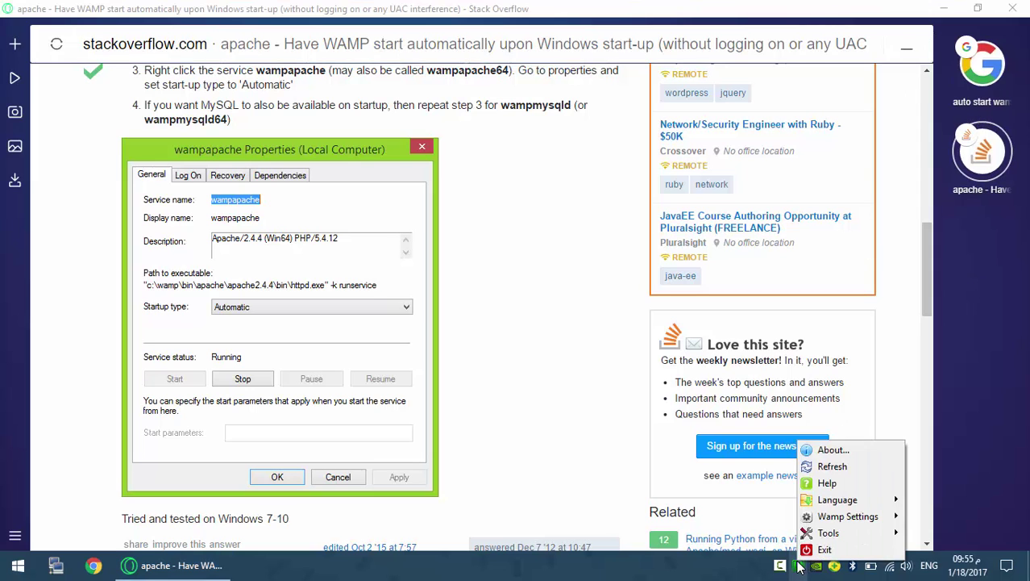
mouse_move(849, 533)
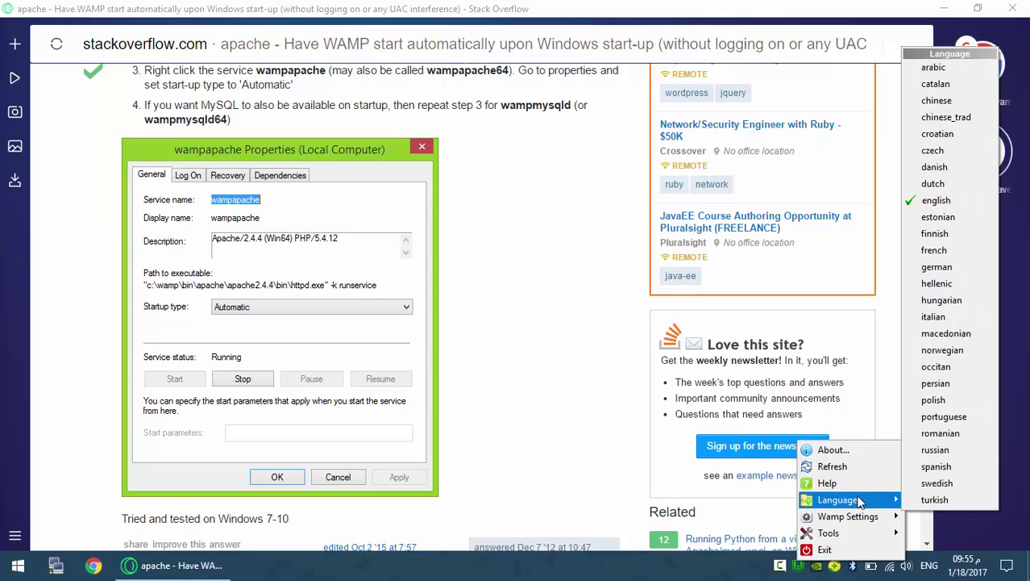
left_click(772, 395)
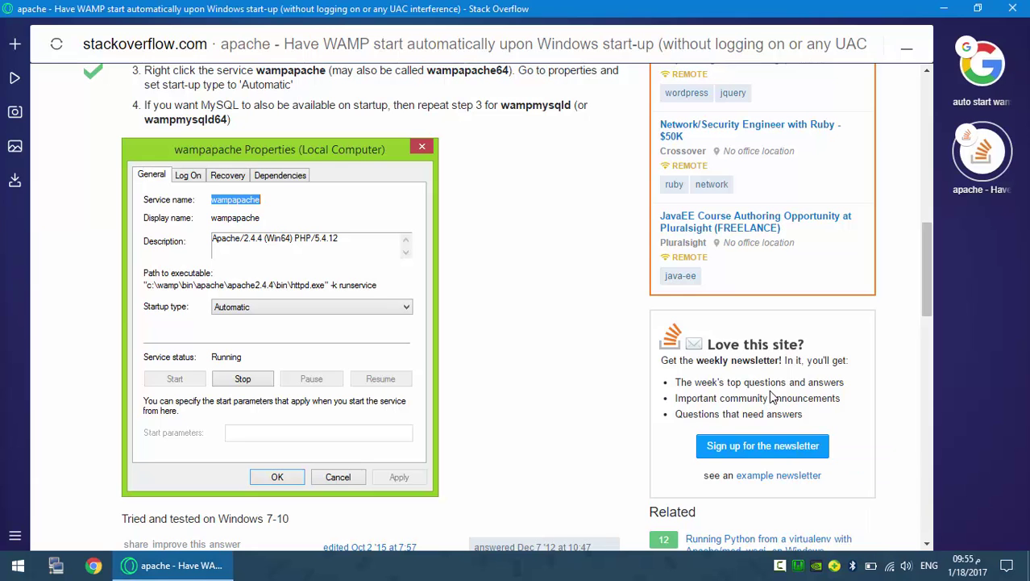
- Close the Opera window holding the Stack Overflow answer
left_click(944, 15)
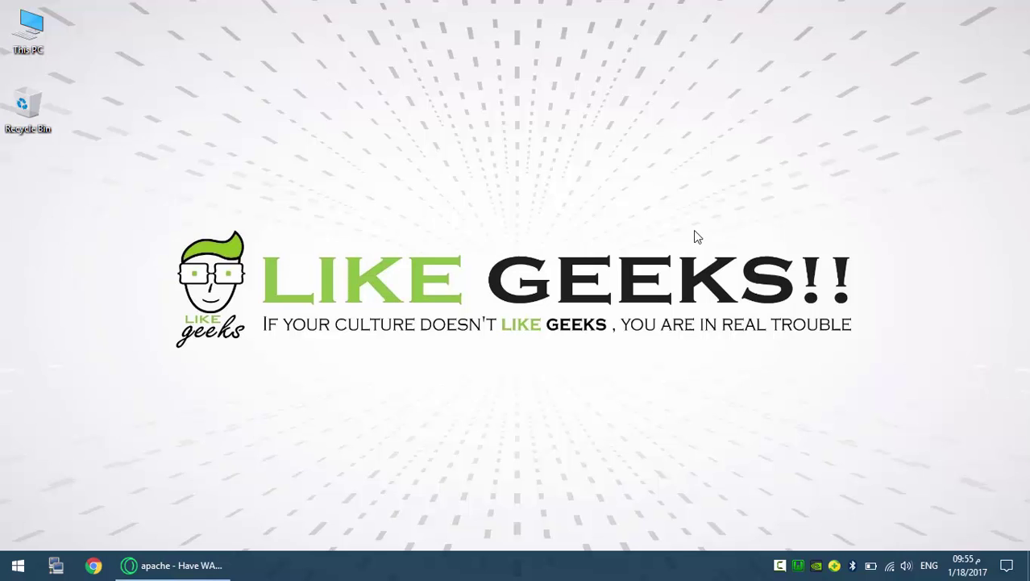
left_click(228, 567)
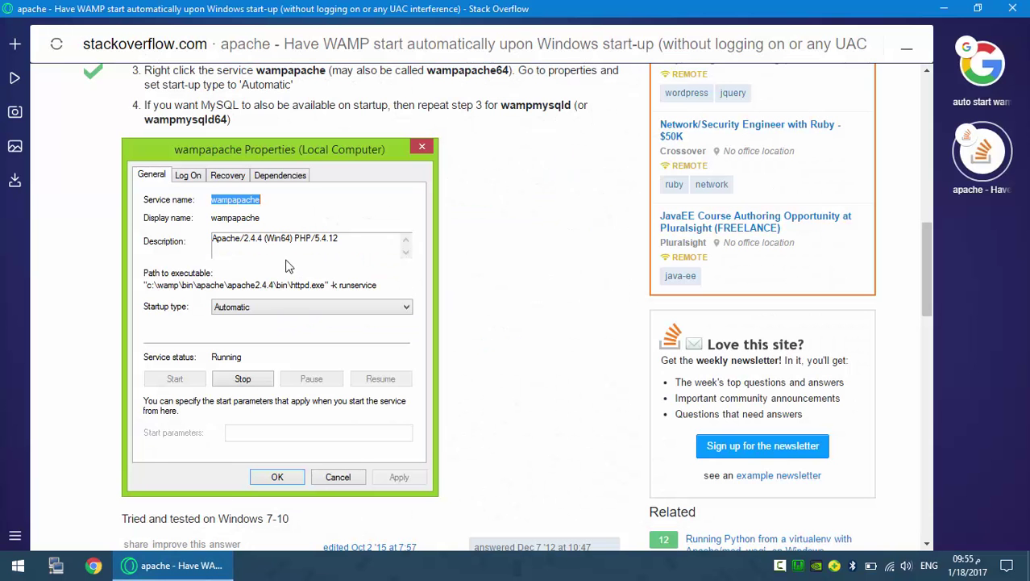
left_click(1002, 9)
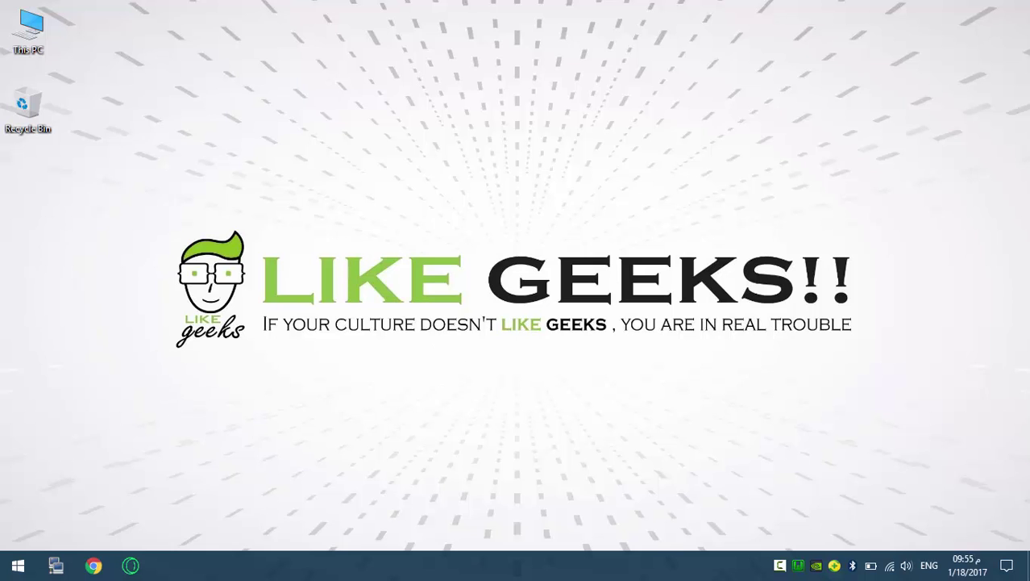
- Confirm User Account Control is at Never notify via a Control Panel 'uac' search, then cancel
left_click(17, 565)
left_click(240, 346)
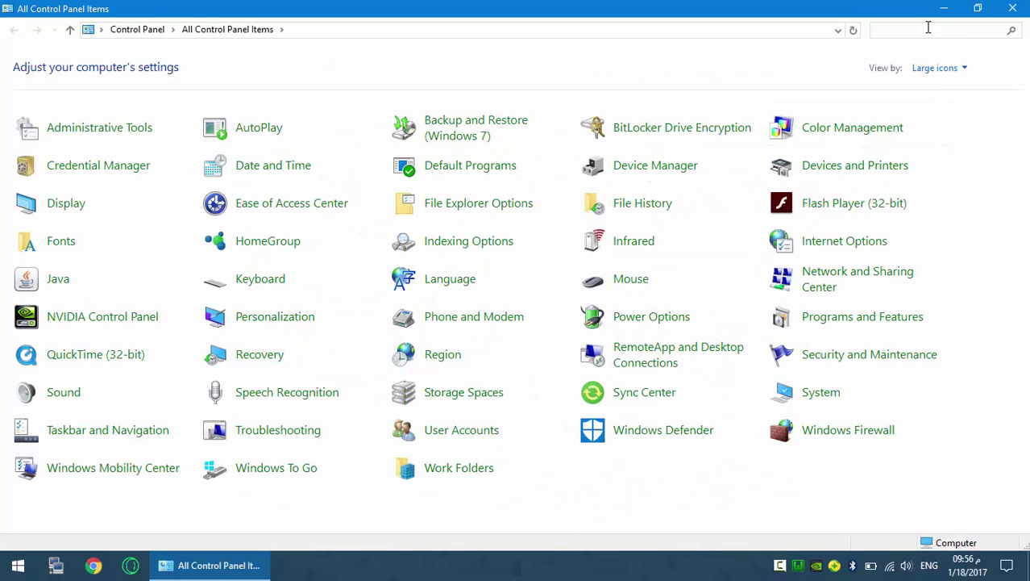
type("uac")
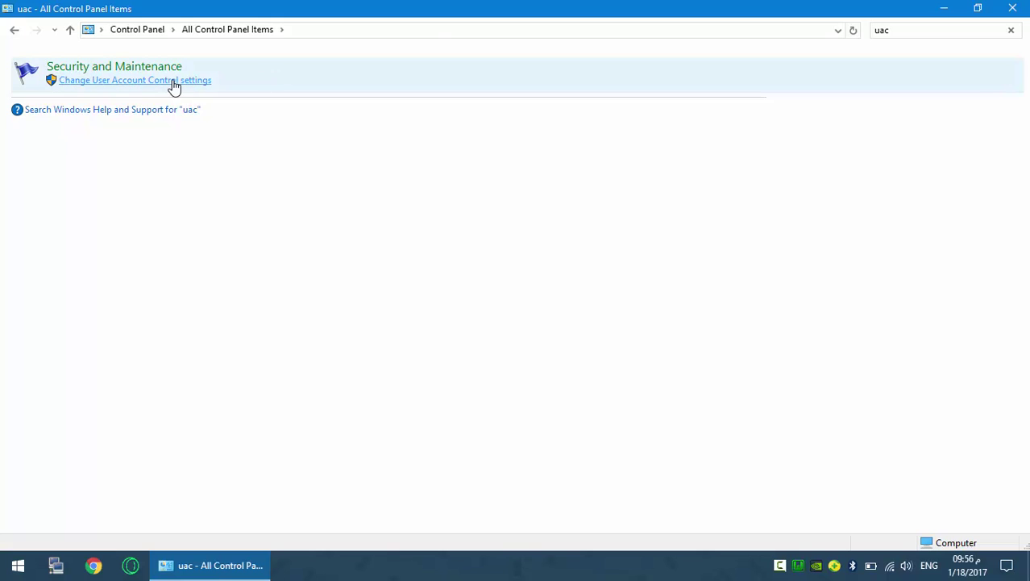
left_click(170, 84)
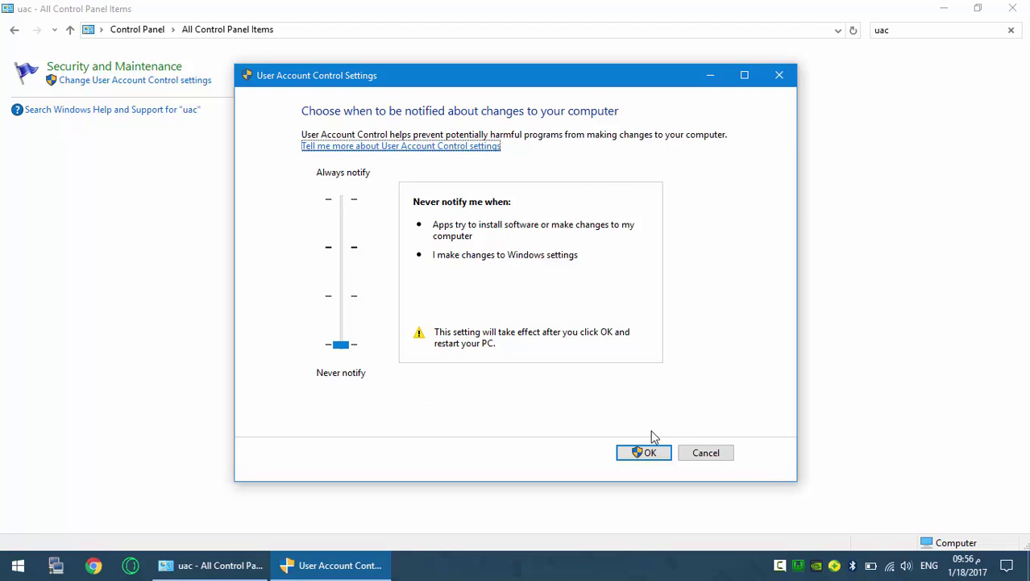
left_click(706, 452)
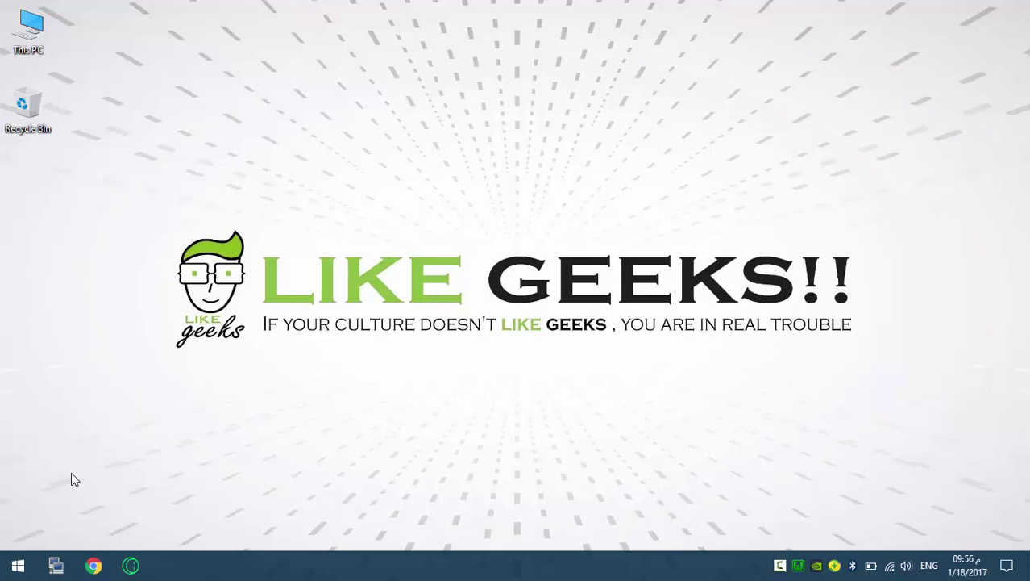
- Launch Registry Editor by searching 'regedit' from the Start menu
left_click(3, 569)
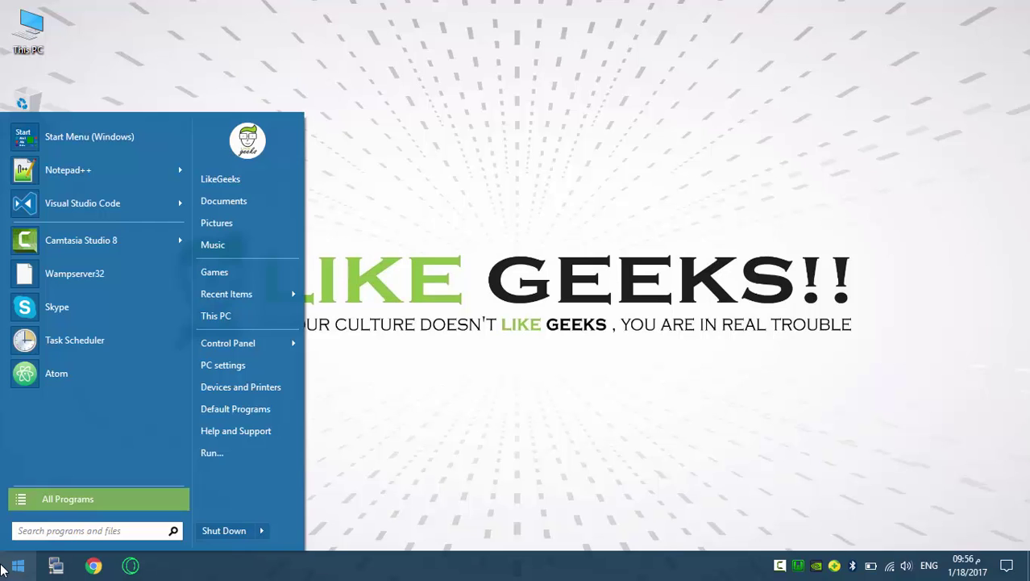
type("reg")
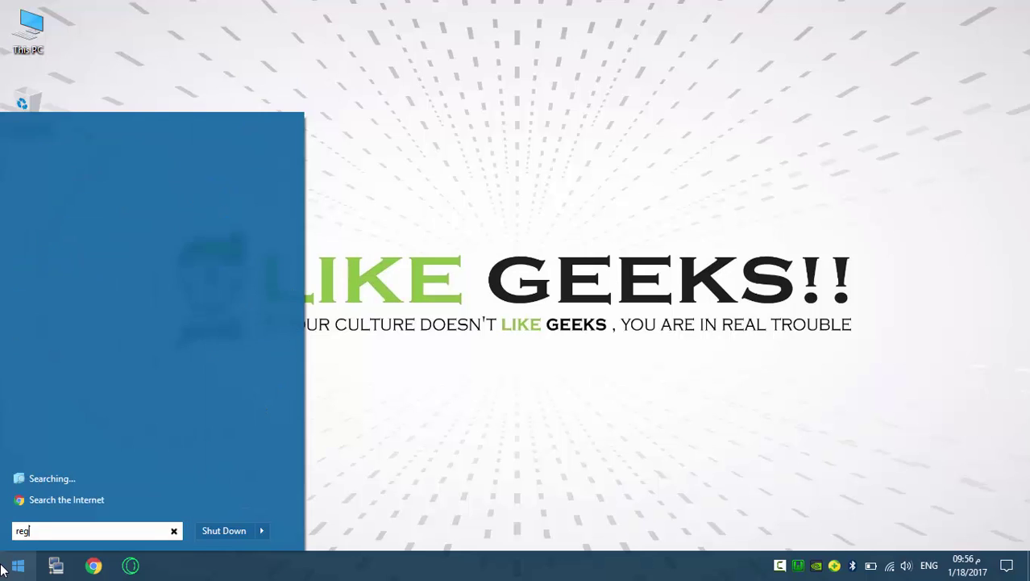
type("istr")
key("BackSpace")
key("BackSpace")
key("BackSpace")
key("BackSpace")
key("BackSpace")
key("BackSpace")
key("BackSpace")
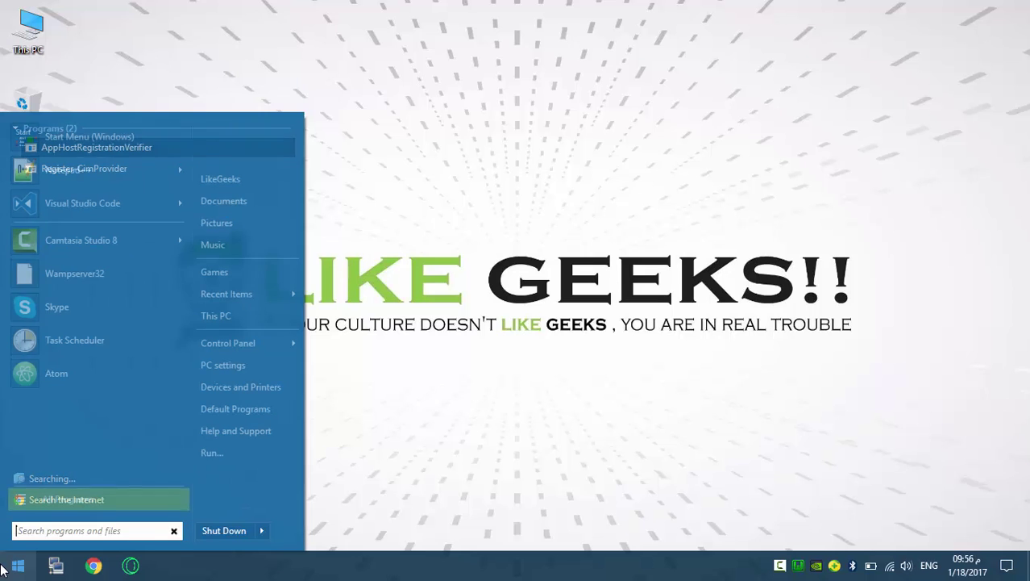
type("regedit")
key("Return")
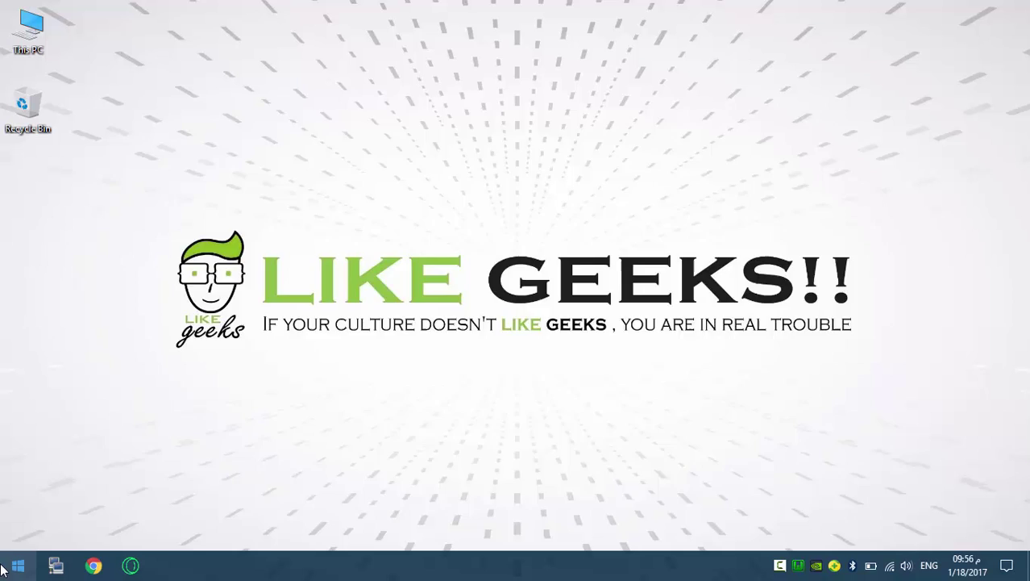
scroll(319, 326, "up", 11)
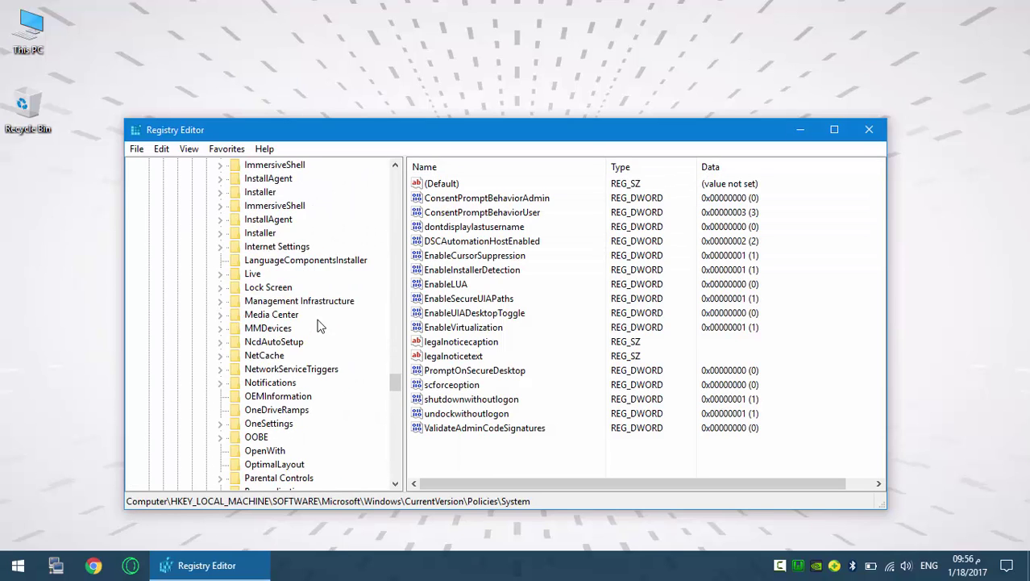
scroll(319, 327, "up", 5)
left_click_drag(395, 364, 395, 194)
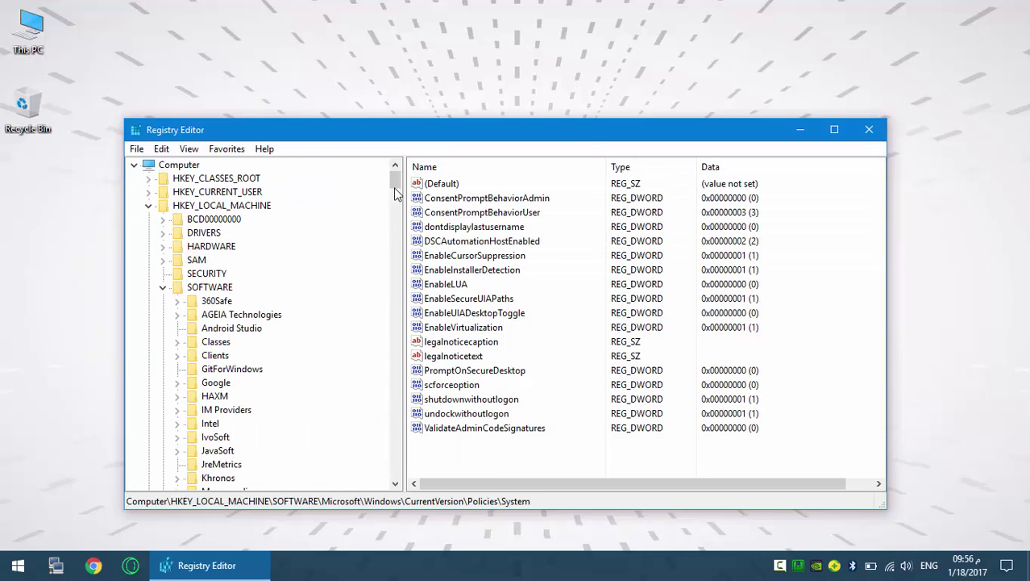
left_click(224, 210)
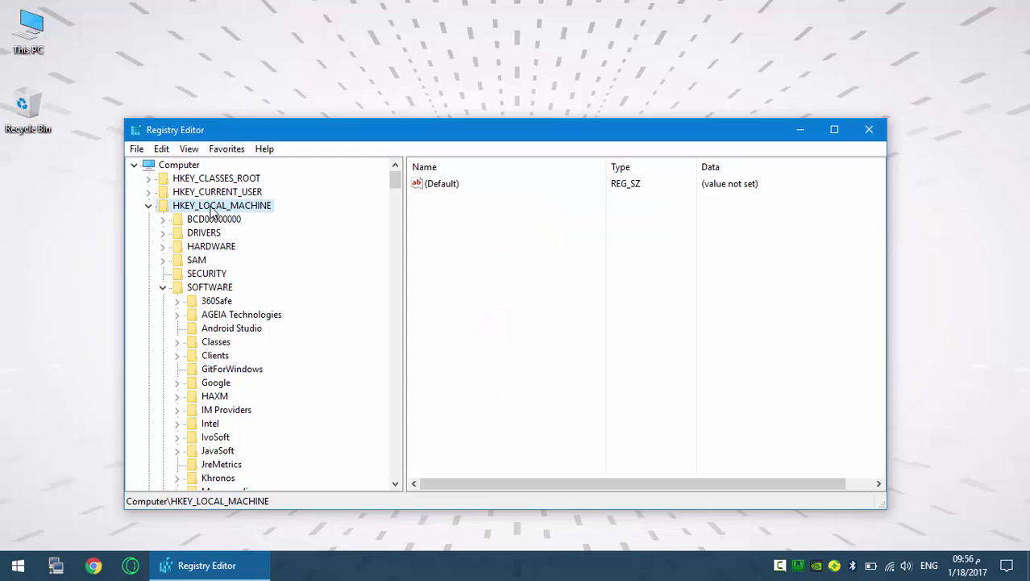
left_click(228, 289)
scroll(314, 297, "down", 5)
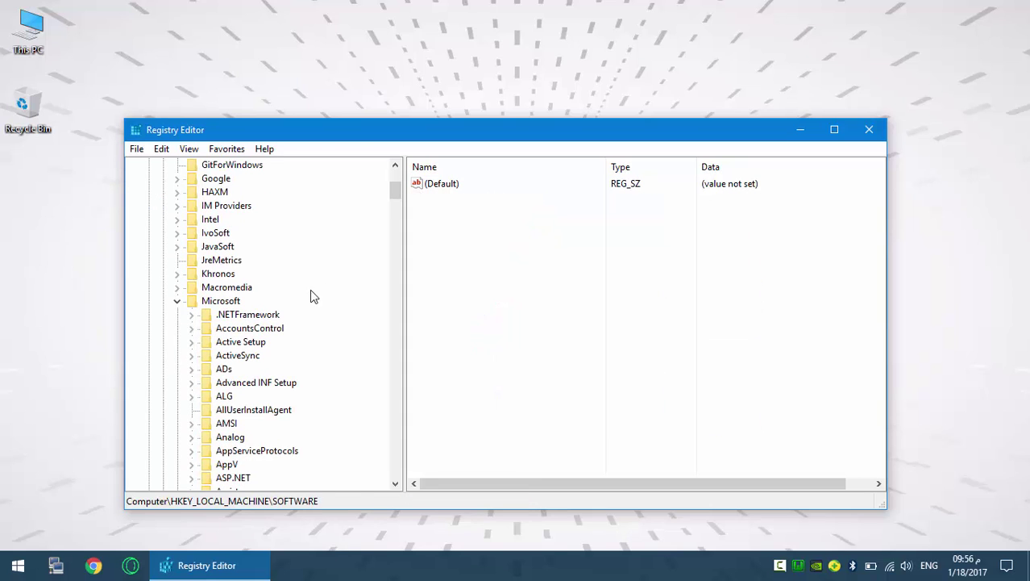
left_click(221, 301)
scroll(259, 312, "down", 10)
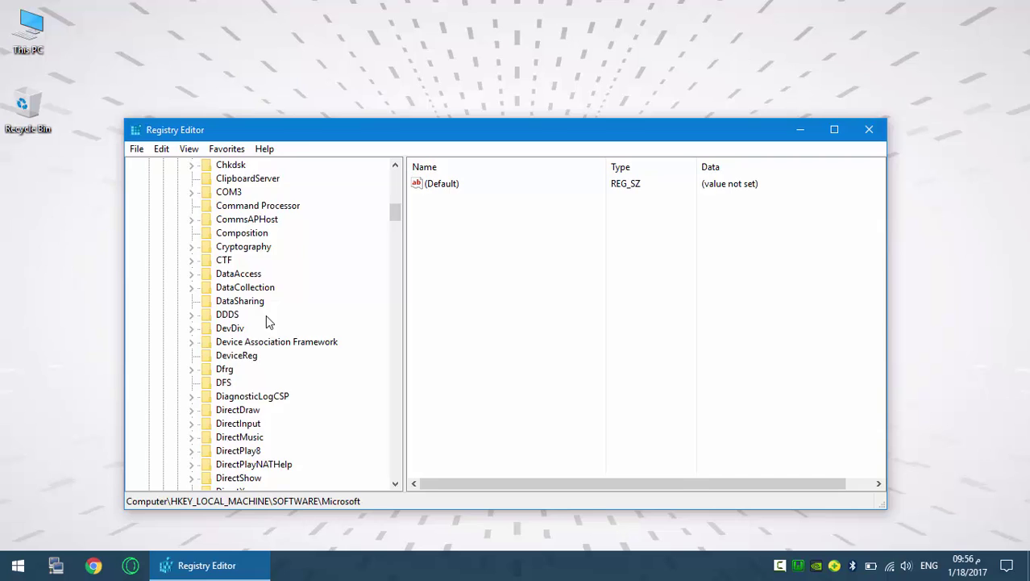
scroll(268, 321, "down", 20)
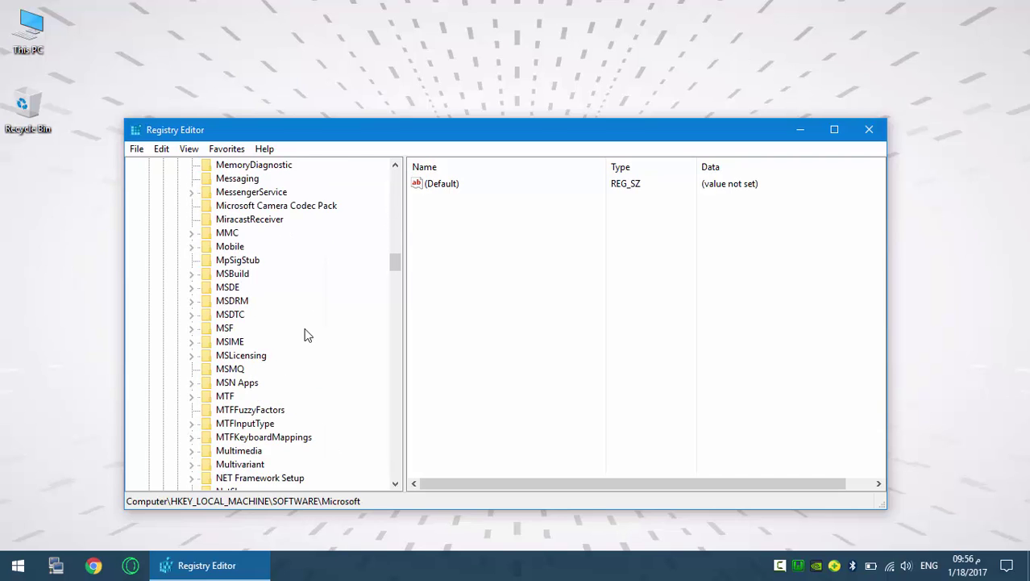
scroll(306, 334, "down", 20)
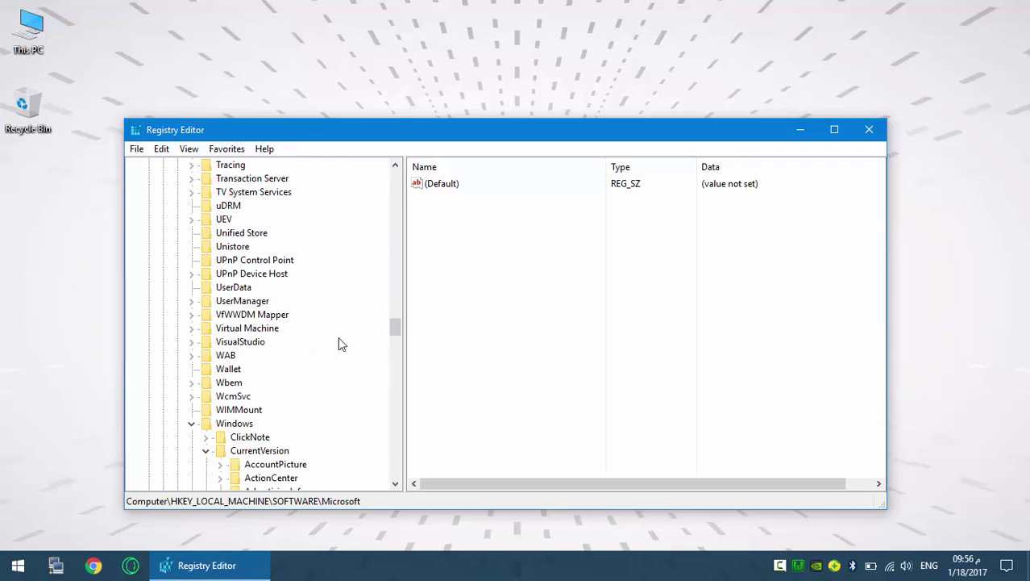
scroll(338, 344, "down", 2)
left_click(235, 342)
left_click(263, 369)
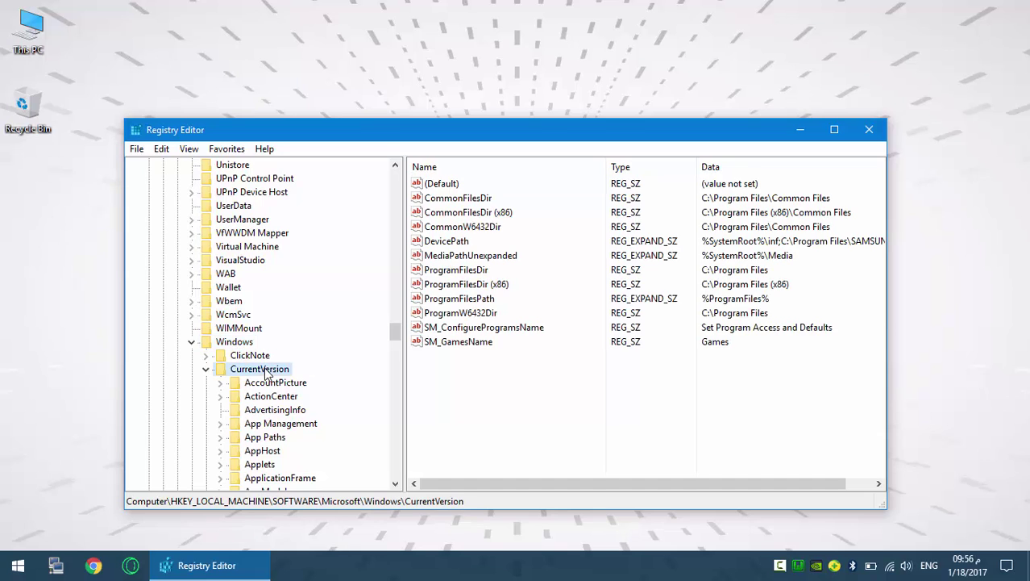
scroll(310, 373, "down", 16)
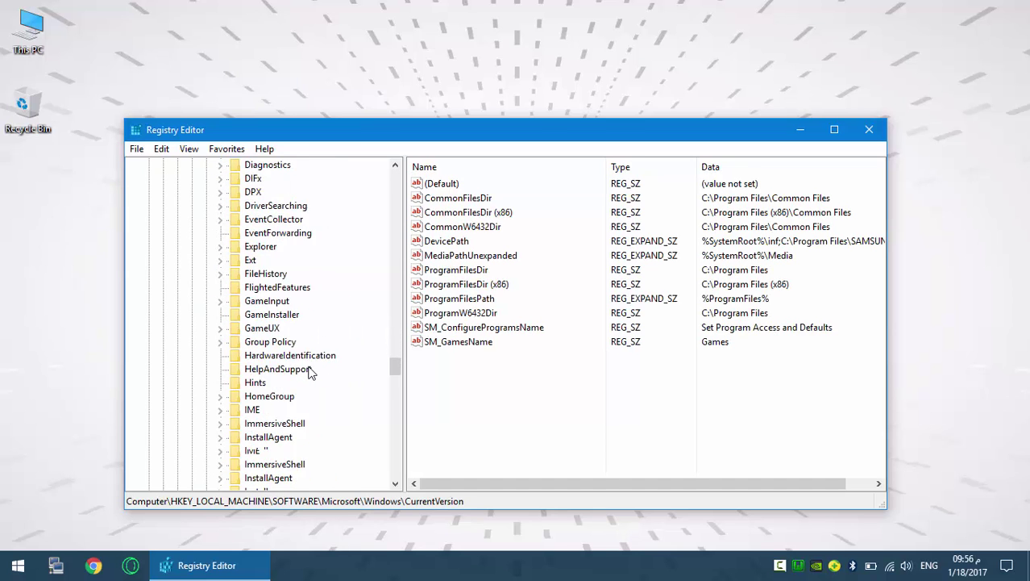
scroll(311, 372, "down", 9)
left_click(262, 369)
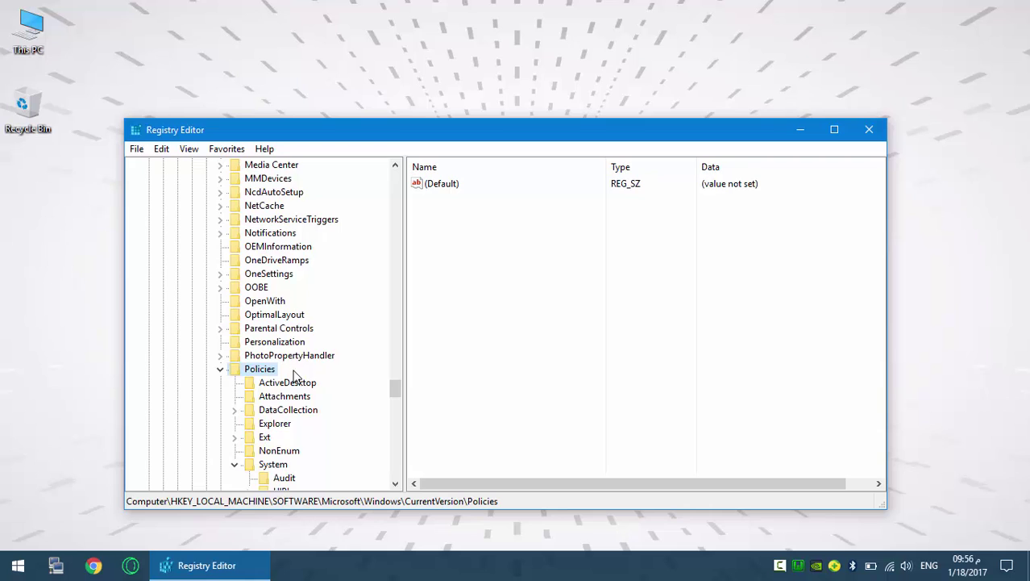
scroll(338, 368, "down", 4)
left_click(271, 302)
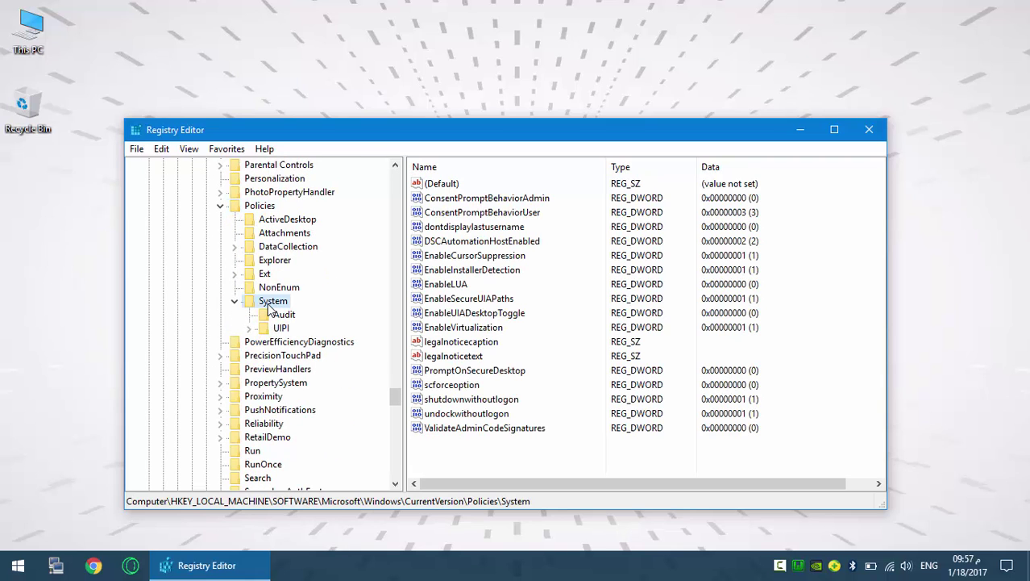
left_click(464, 286)
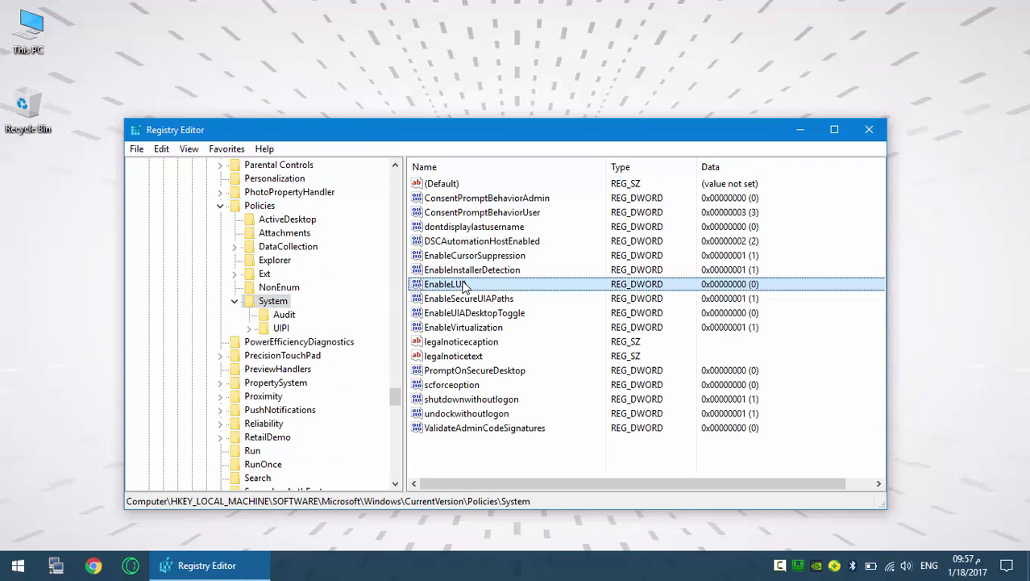
- Confirm EnableLUA stays at 0, then open the Startup folder from All Programs in File Explorer
double_click(472, 288)
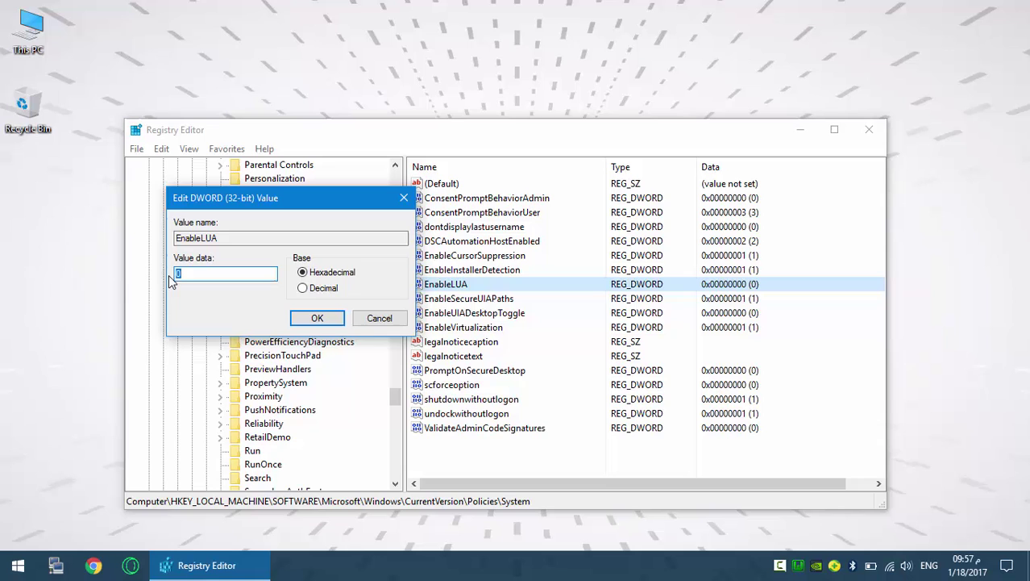
left_click(327, 319)
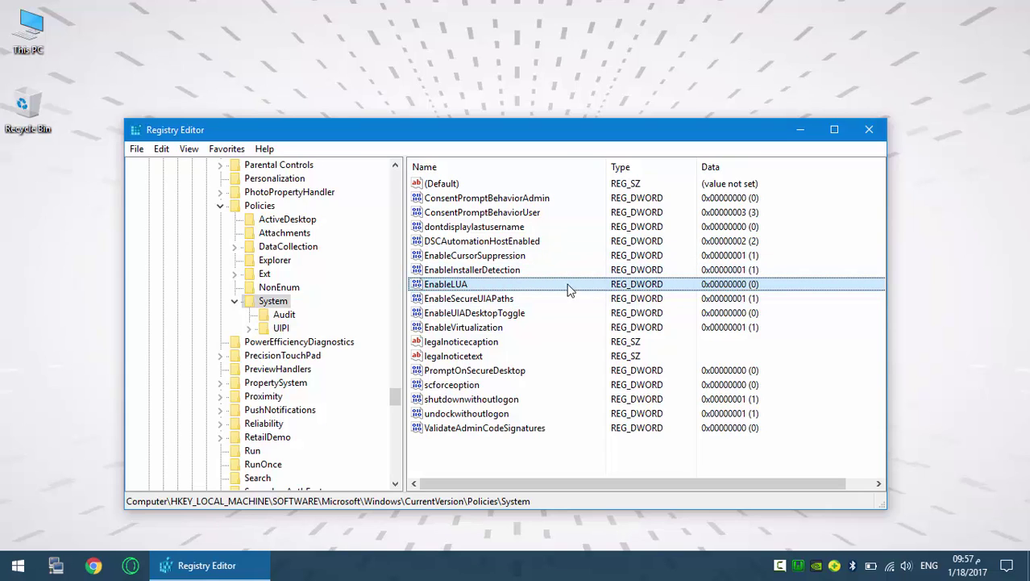
left_click(18, 565)
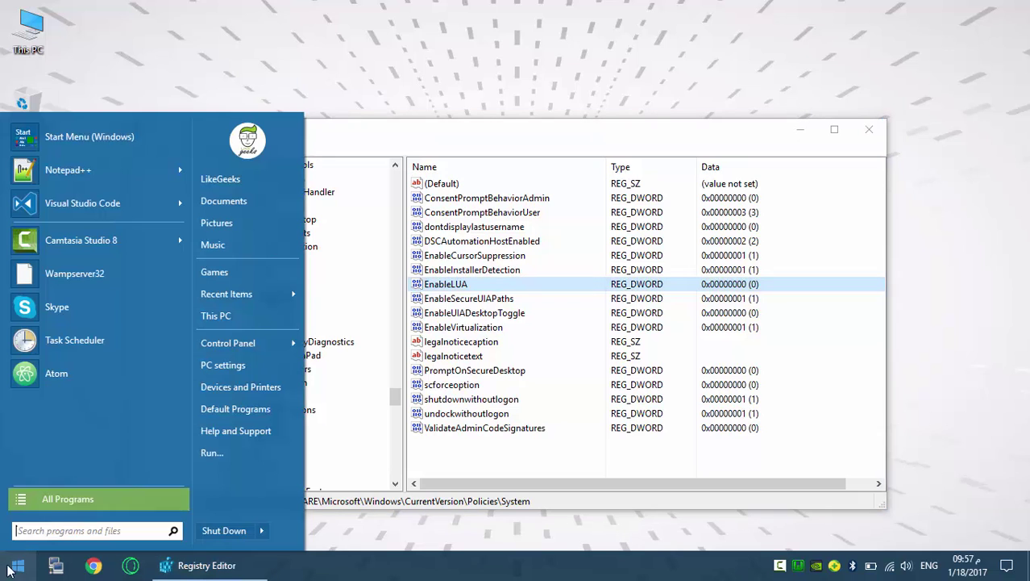
left_click(53, 505)
scroll(102, 404, "down", 4)
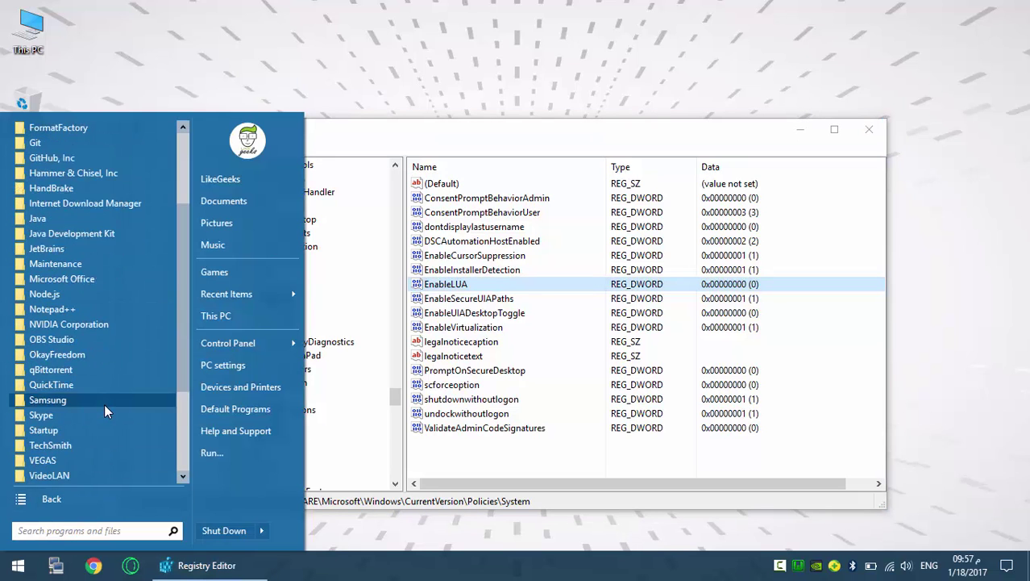
right_click(91, 387)
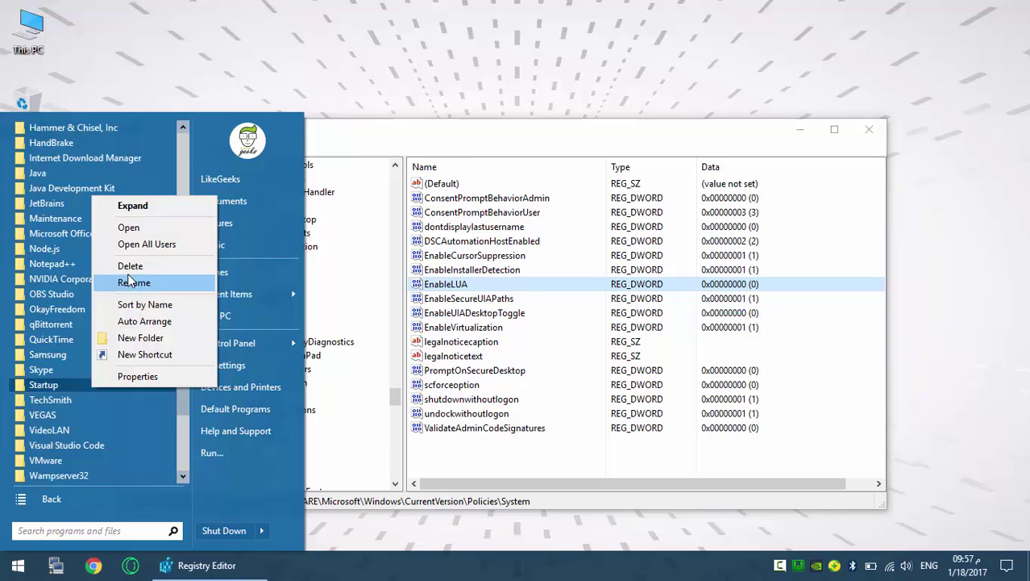
left_click(134, 227)
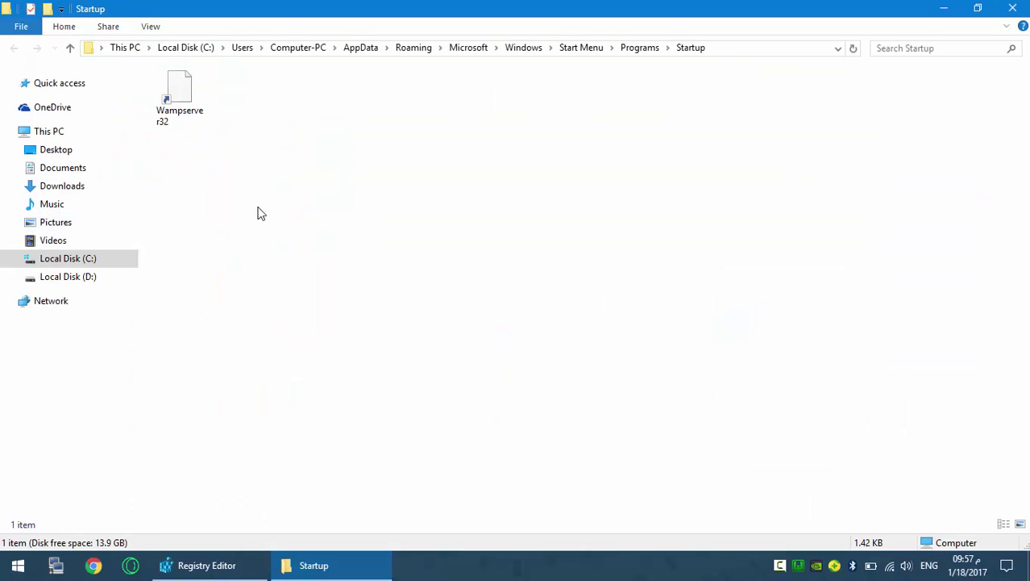
- Select then deselect the Wampserver32 shortcut and close the Startup folder window
left_click_drag(258, 207, 150, 77)
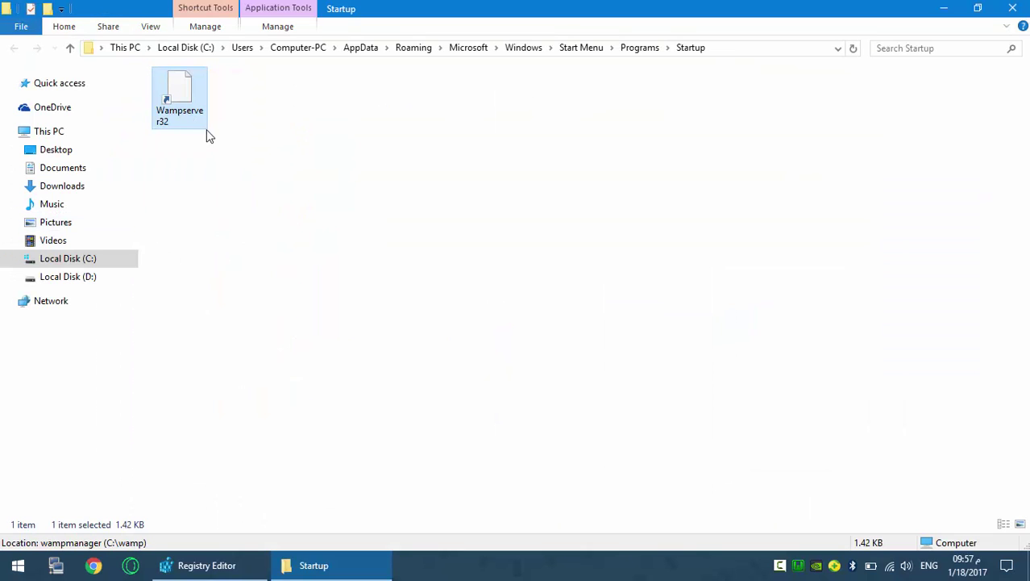
left_click(293, 196)
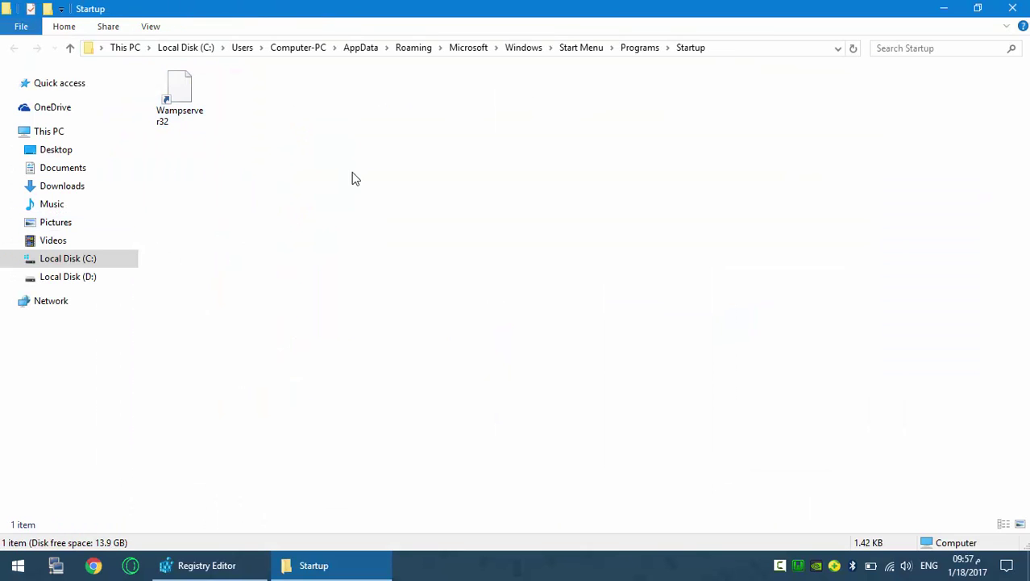
left_click(1011, 9)
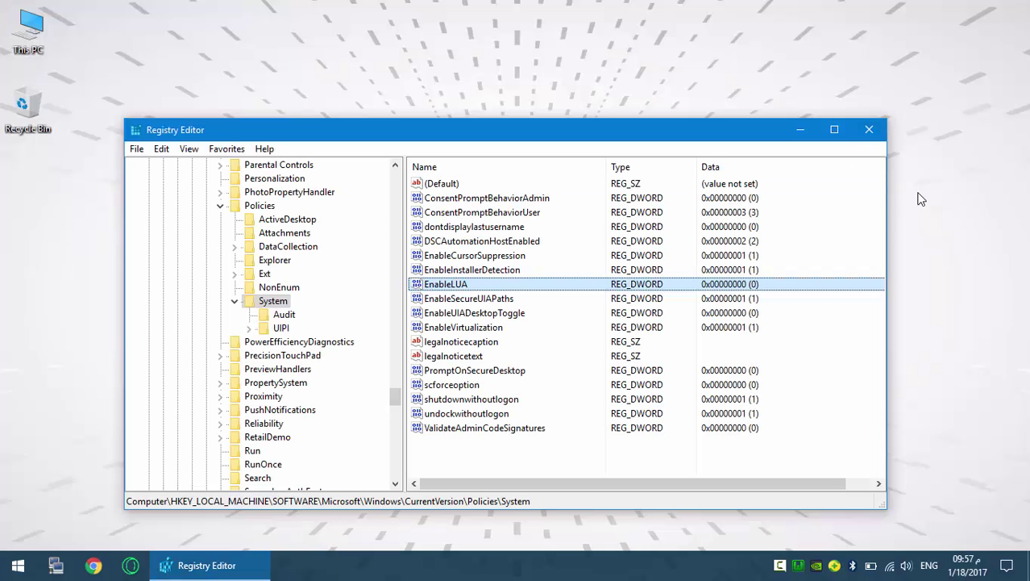
left_click(799, 566)
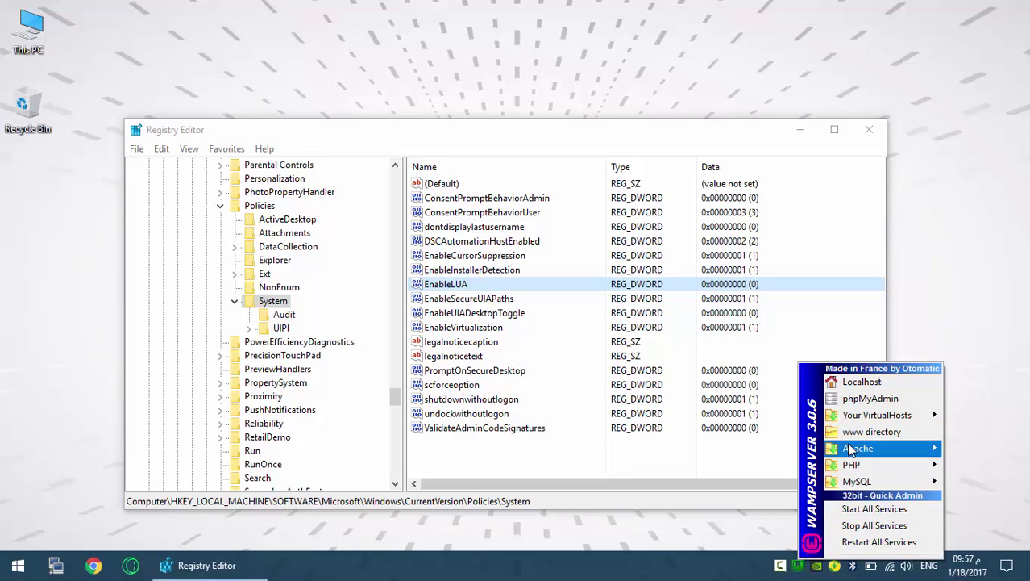
mouse_move(851, 465)
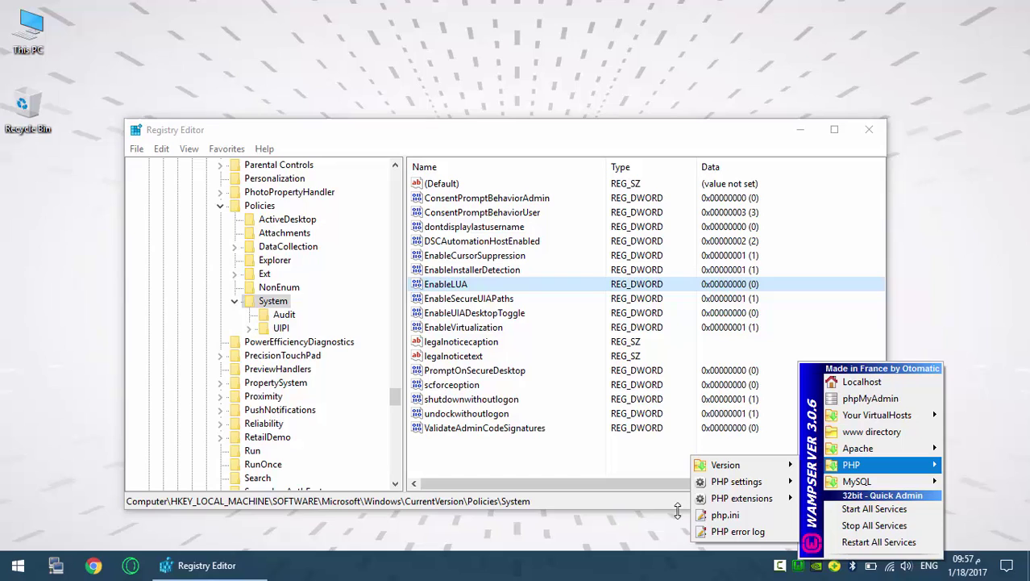
left_click(645, 517)
left_click(627, 498)
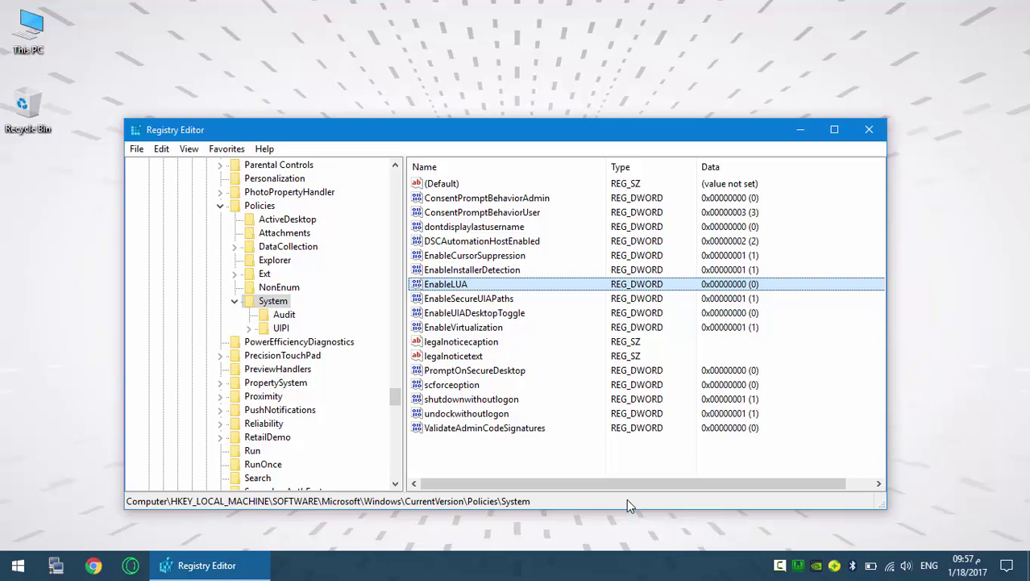